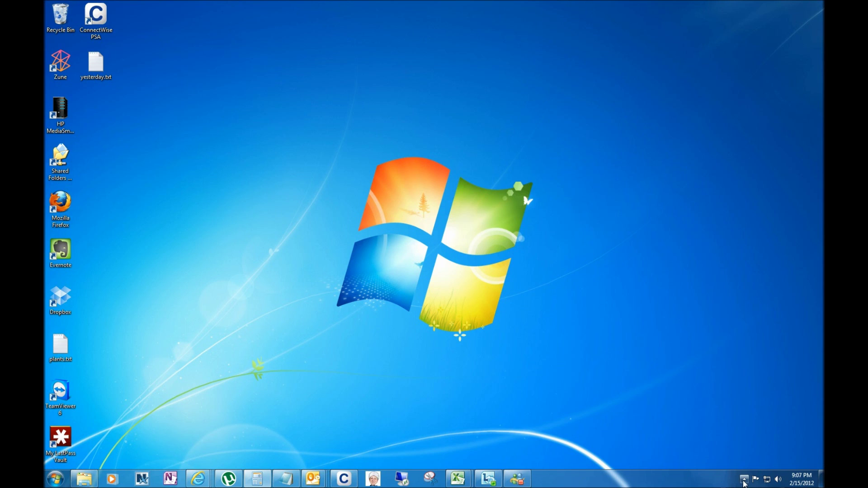
Step: Open the Dropbox folder on the computer from the tray icon's menu
{"action": "left_click", "coordinate": [744, 480]}
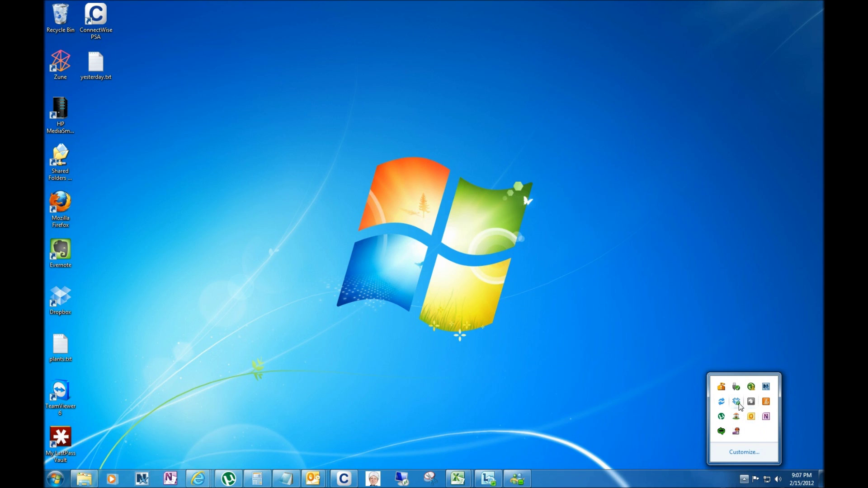
{"action": "mouse_move", "coordinate": [739, 406]}
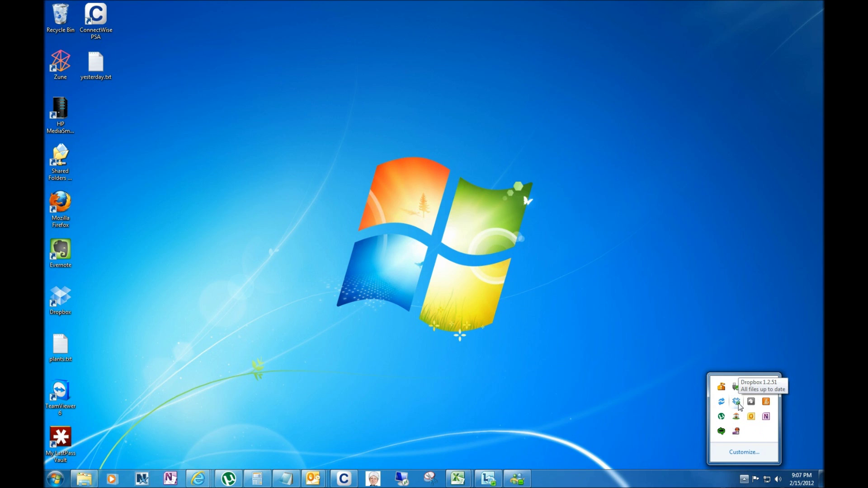
{"action": "right_click", "coordinate": [739, 405]}
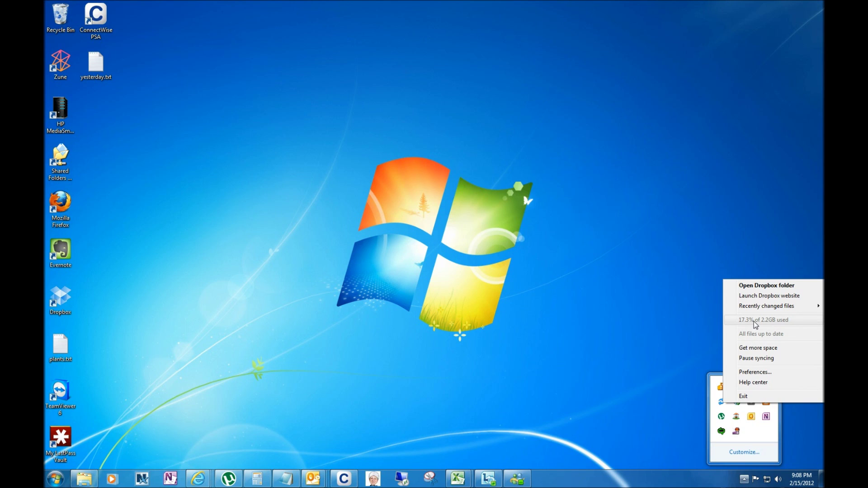
{"action": "mouse_move", "coordinate": [758, 310]}
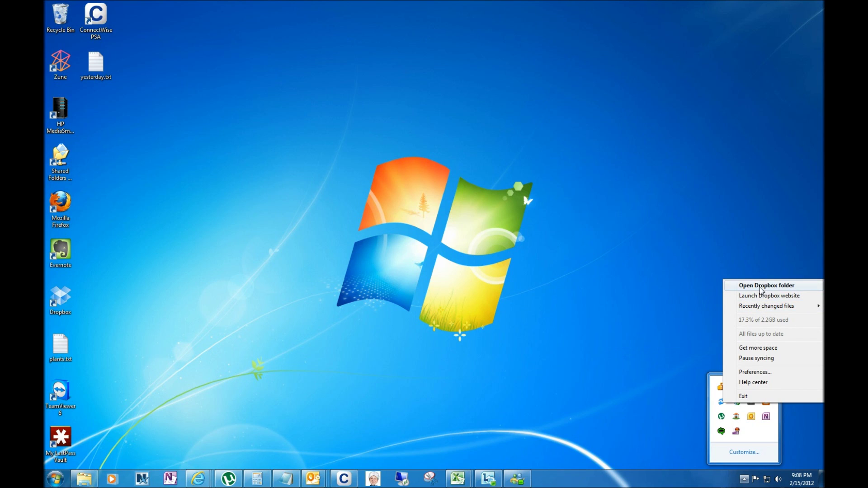
{"action": "left_click", "coordinate": [762, 285]}
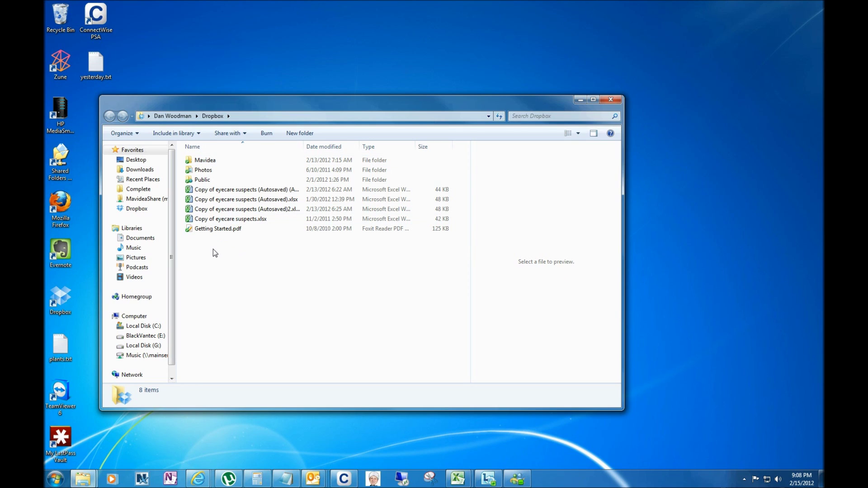
Step: Open the Public folder inside Dropbox
{"action": "mouse_move", "coordinate": [204, 183]}
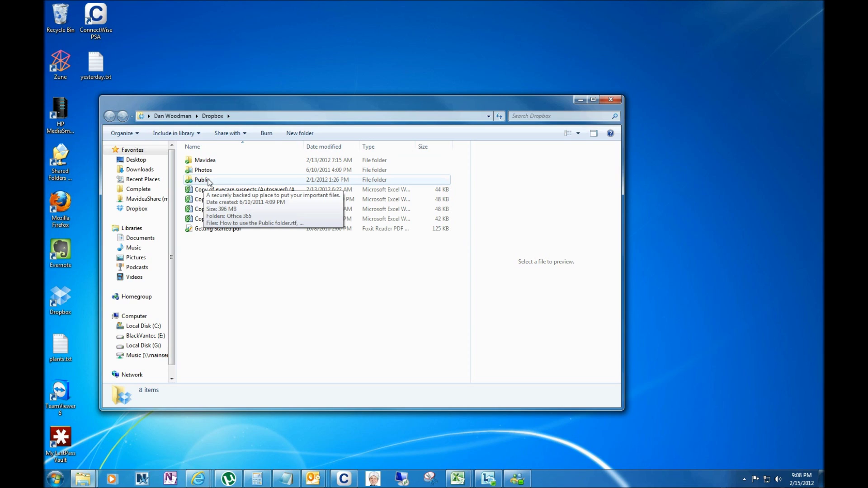
{"action": "left_click", "coordinate": [209, 180]}
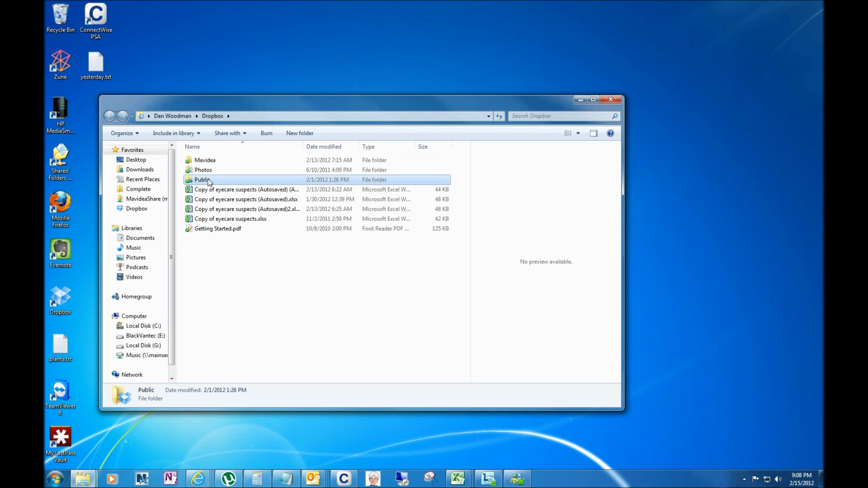
{"action": "right_click", "coordinate": [201, 182]}
{"action": "left_click", "coordinate": [231, 185]}
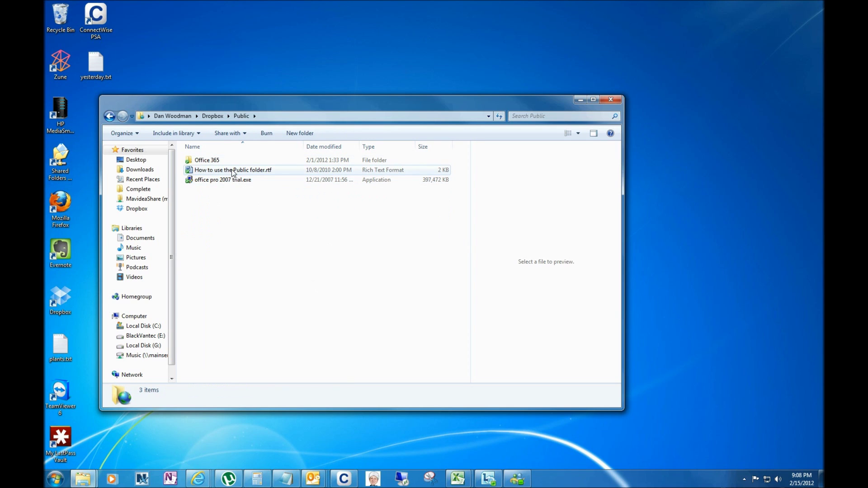
Step: Bring up the Dropbox actions for office pro 2007 trial.exe, then dismiss the menu
{"action": "left_click", "coordinate": [235, 182]}
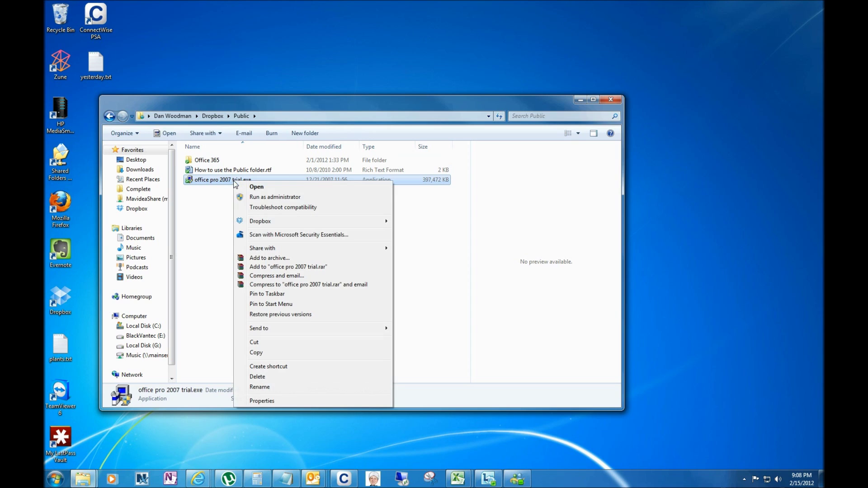
{"action": "right_click", "coordinate": [234, 180]}
{"action": "mouse_move", "coordinate": [283, 226]}
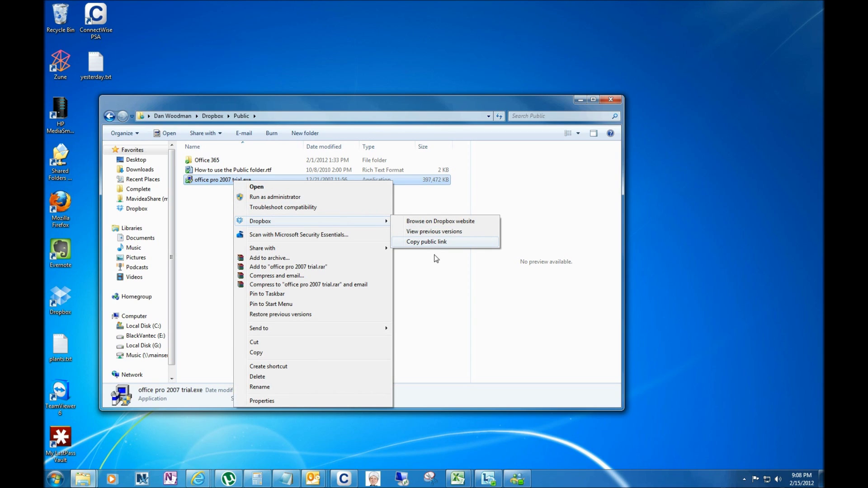
{"action": "left_click", "coordinate": [442, 312]}
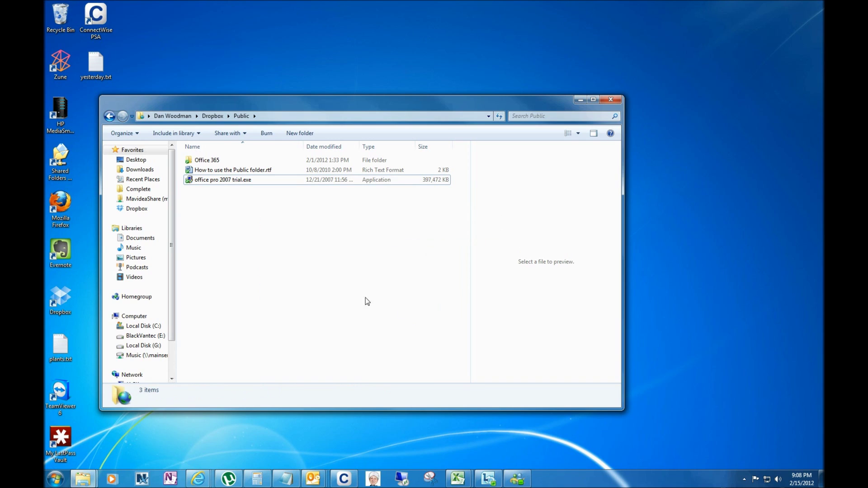
Step: Return to the main Dropbox folder and create the folders Personal and Work
{"action": "left_click", "coordinate": [110, 116]}
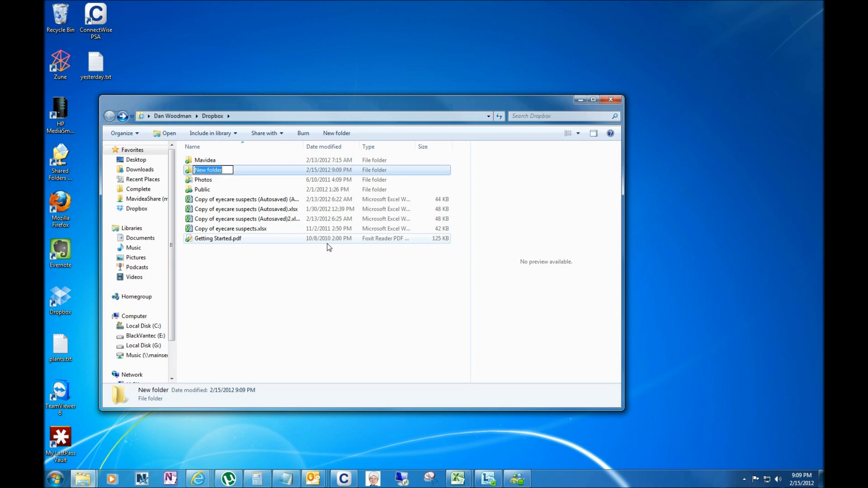
{"action": "type", "text": "Personal"}
{"action": "key", "text": "Return"}
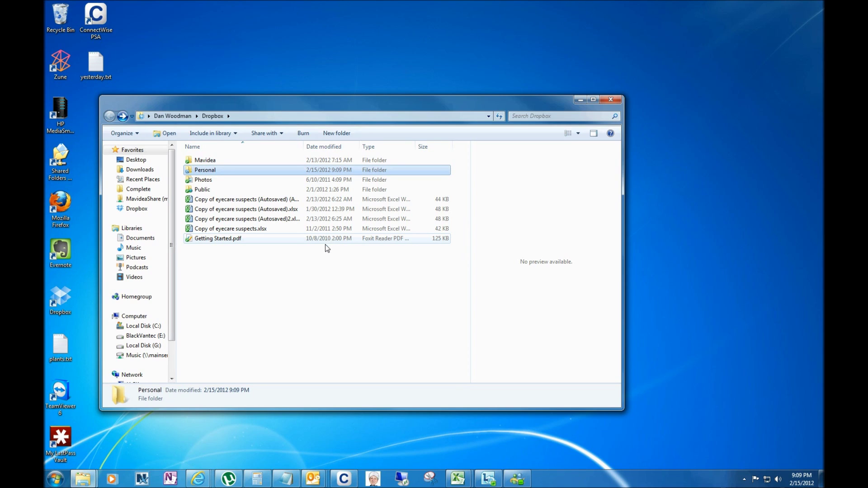
{"action": "right_click", "coordinate": [244, 254]}
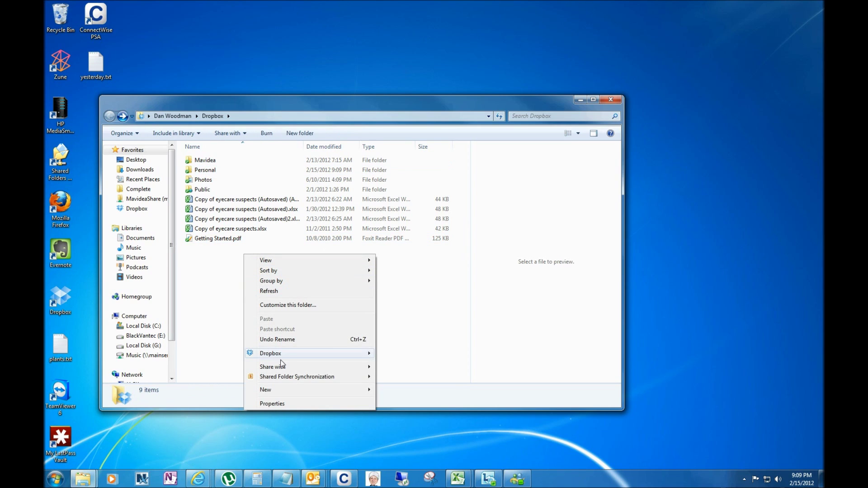
{"action": "left_click", "coordinate": [294, 135]}
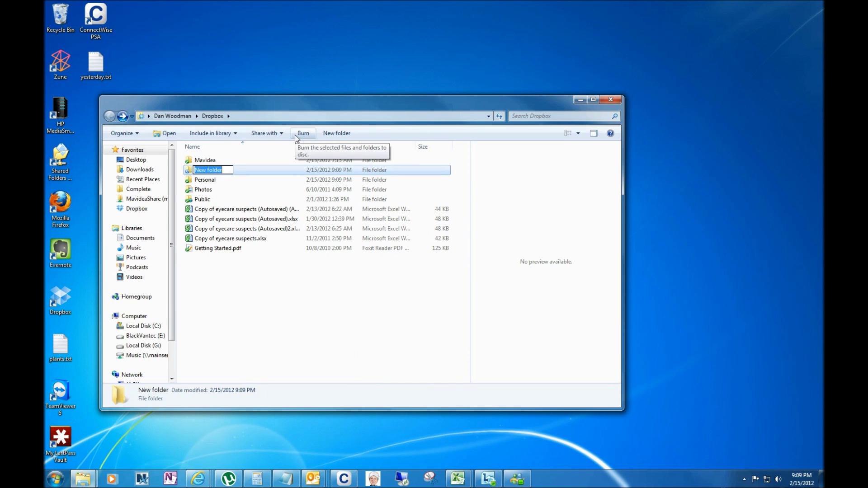
{"action": "type", "text": "Work"}
{"action": "key", "text": "Return"}
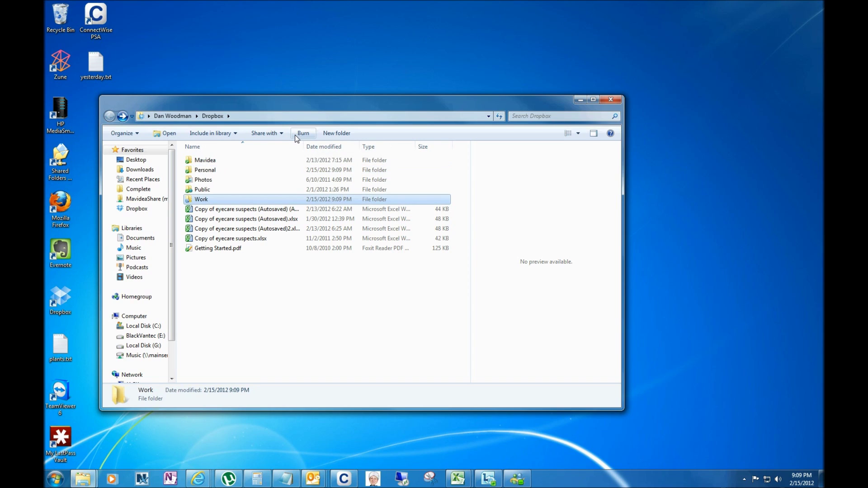
Step: Inside Work, create folders Folder1, This and That, then bring up That's Dropbox menu
{"action": "key", "text": "Return"}
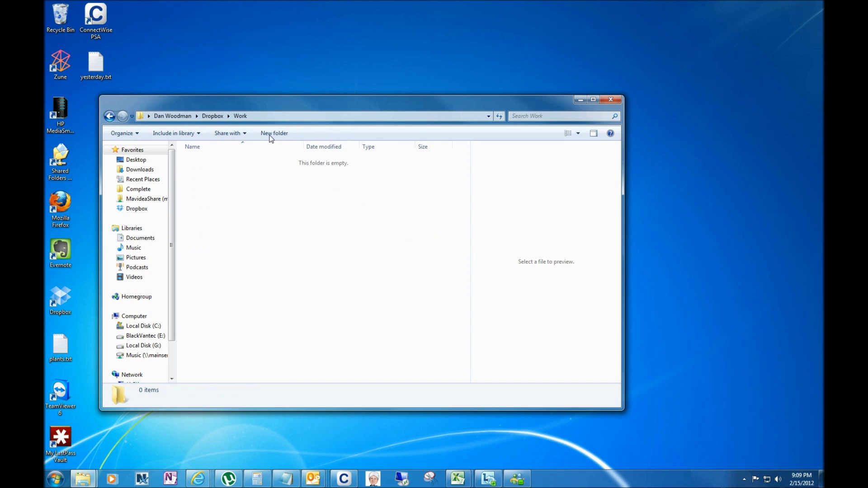
{"action": "left_click", "coordinate": [276, 131]}
{"action": "type", "text": "F"}
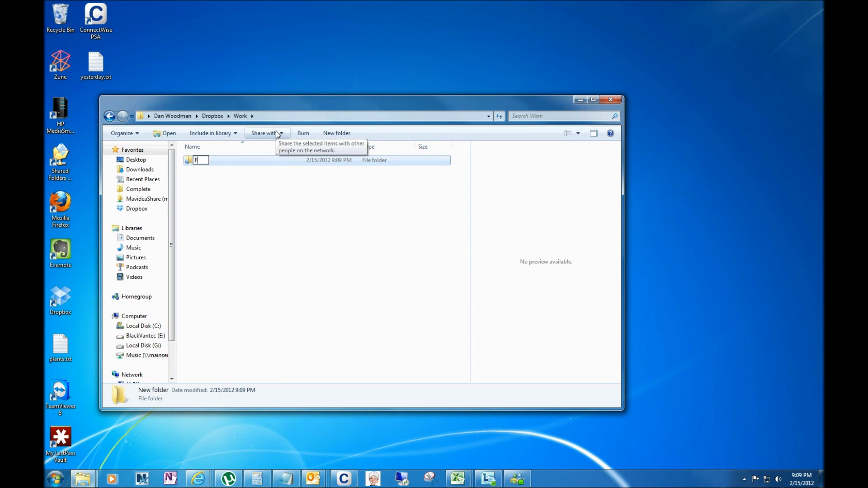
{"action": "type", "text": "older1"}
{"action": "key", "text": "Return"}
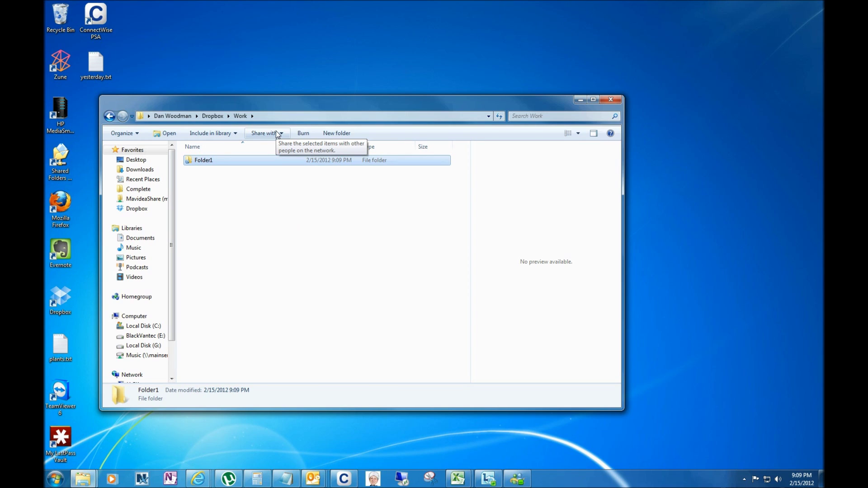
{"action": "left_click", "coordinate": [335, 134]}
{"action": "type", "text": "This"}
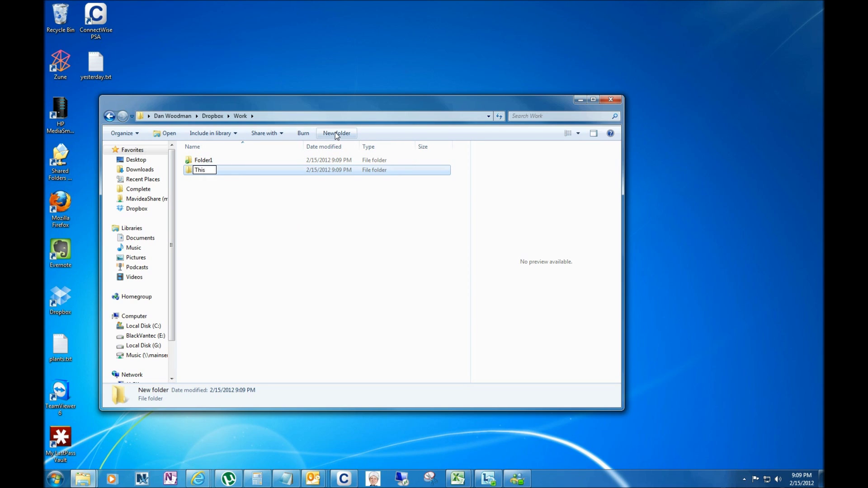
{"action": "key", "text": "Return"}
{"action": "left_click", "coordinate": [335, 132]}
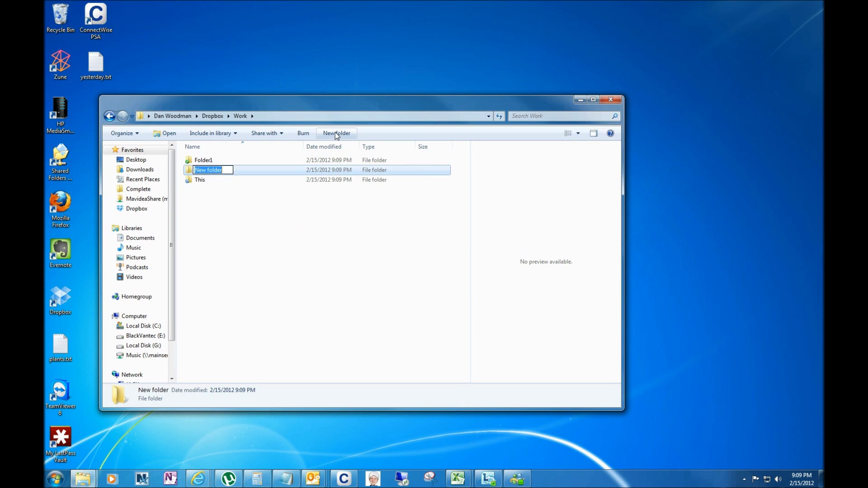
{"action": "type", "text": "That"}
{"action": "key", "text": "Return"}
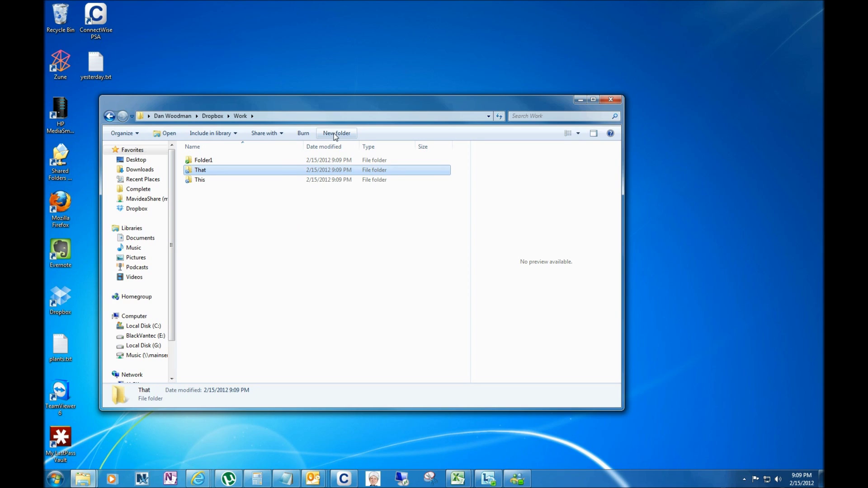
{"action": "right_click", "coordinate": [208, 172]}
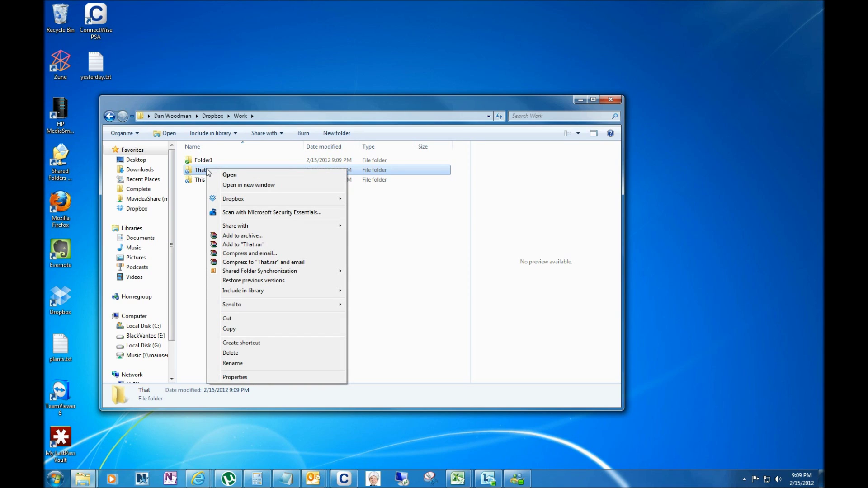
{"action": "mouse_move", "coordinate": [248, 200]}
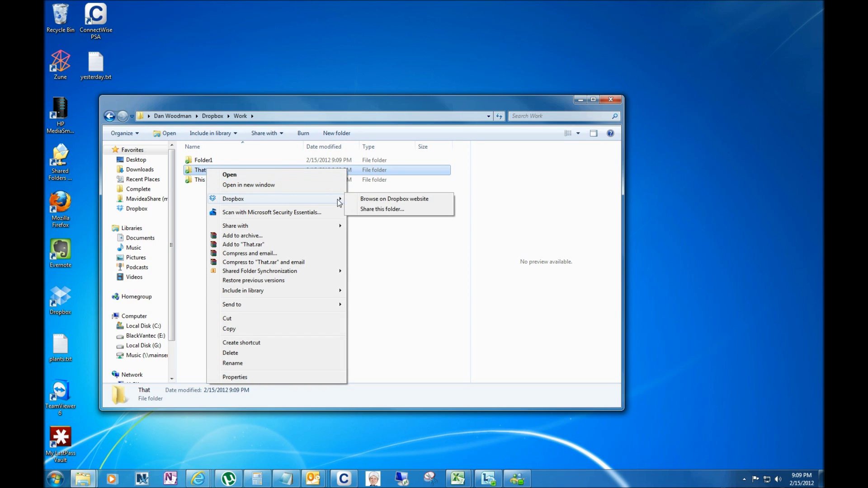
Step: Start sharing the That folder through Dropbox, then cancel the invitation
{"action": "left_click", "coordinate": [383, 210]}
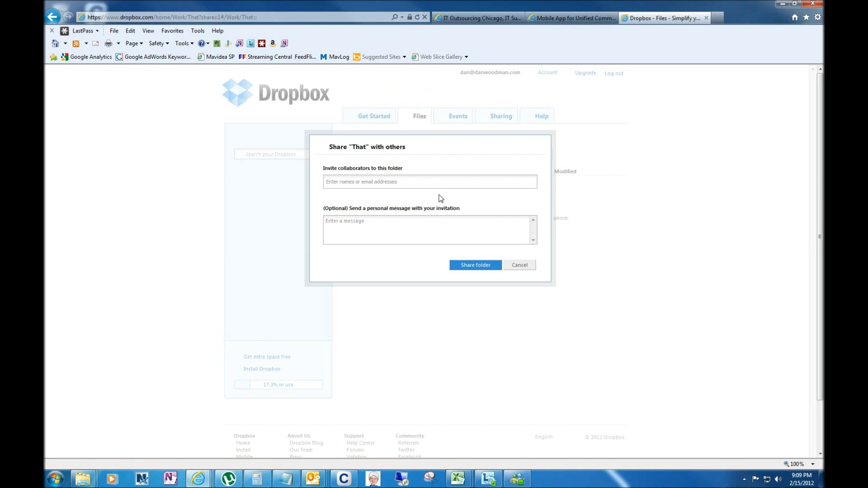
{"action": "left_click", "coordinate": [355, 181]}
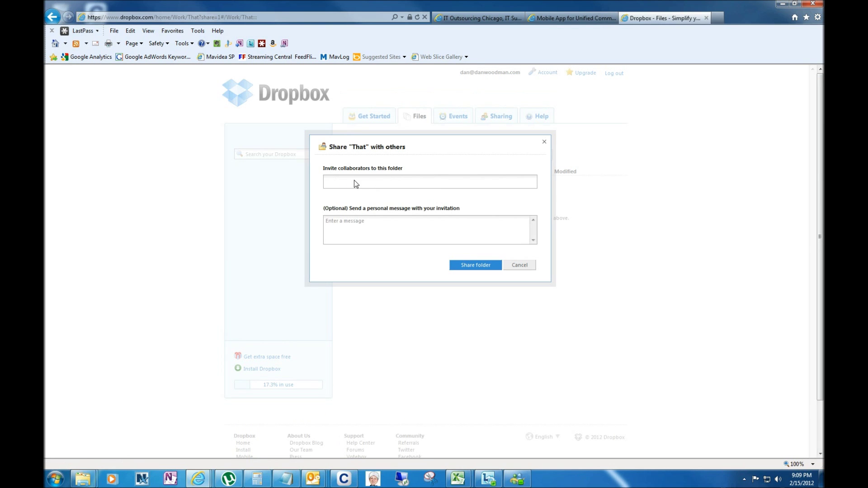
{"action": "left_click", "coordinate": [528, 269]}
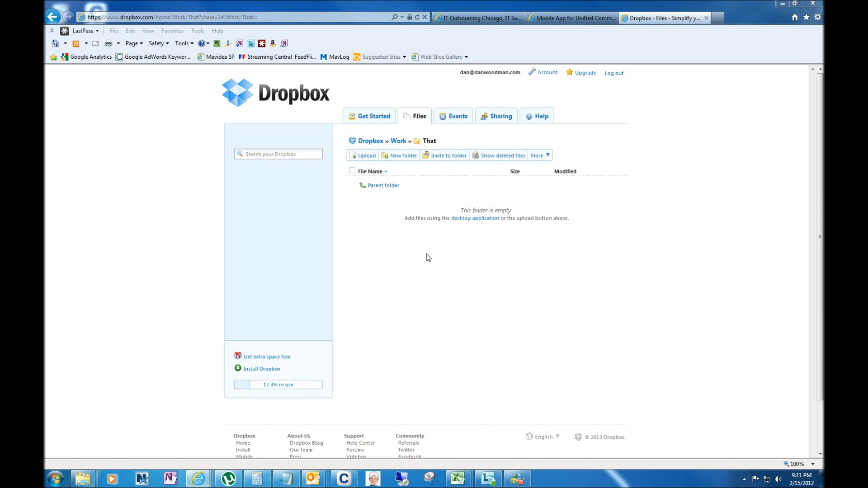
{"action": "left_click", "coordinate": [269, 20]}
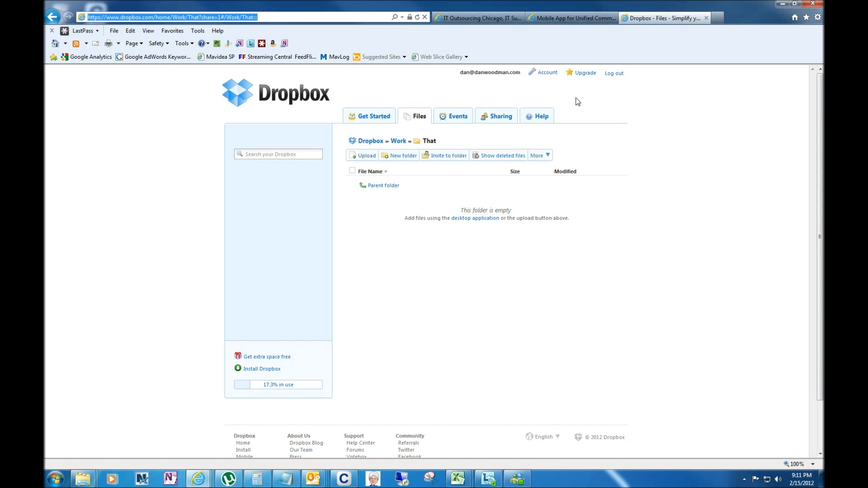
Step: View the Dropbox Get Started quest list, then go to the Sharing page
{"action": "left_click", "coordinate": [375, 116]}
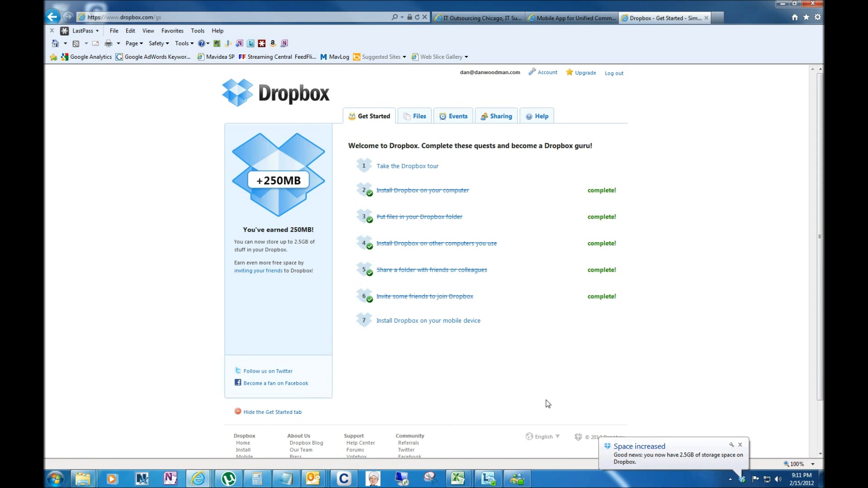
{"action": "mouse_move", "coordinate": [430, 243]}
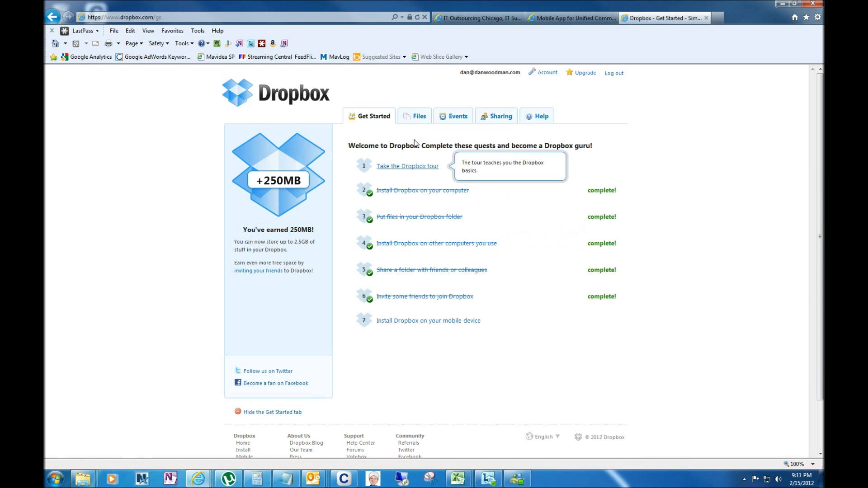
{"action": "left_click", "coordinate": [497, 122]}
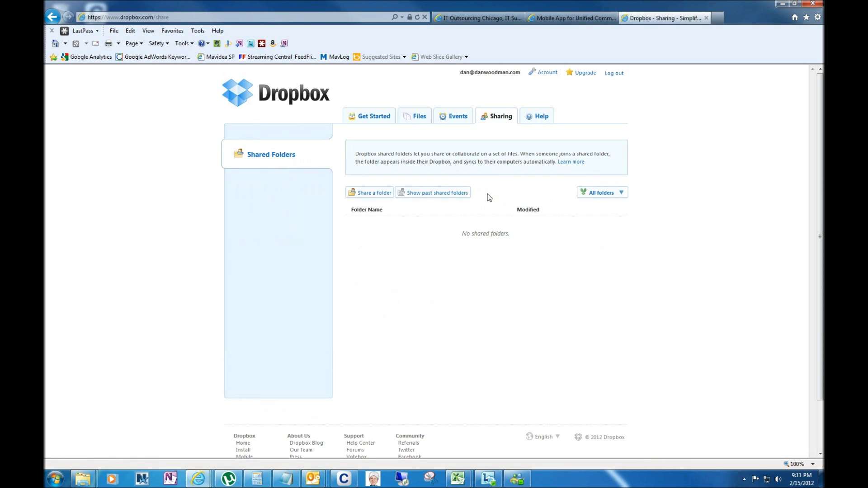
Step: Begin sharing a new folder on the Sharing page, then cancel it
{"action": "left_click", "coordinate": [381, 194]}
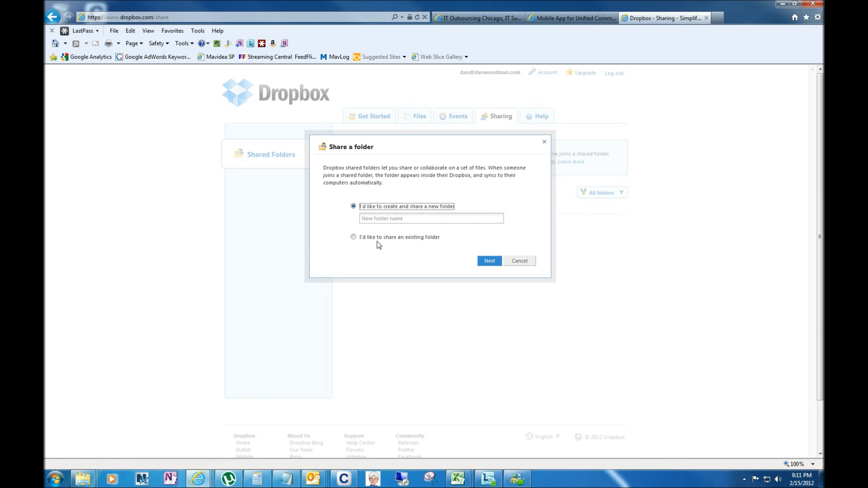
{"action": "left_click", "coordinate": [520, 261]}
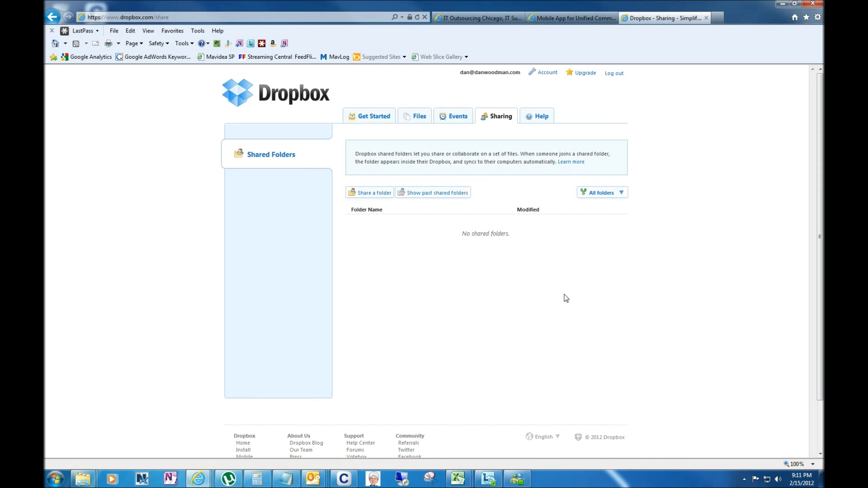
Step: Minimize the Explorer Work window and browse the website's Files view to Work > That
{"action": "mouse_move", "coordinate": [86, 482]}
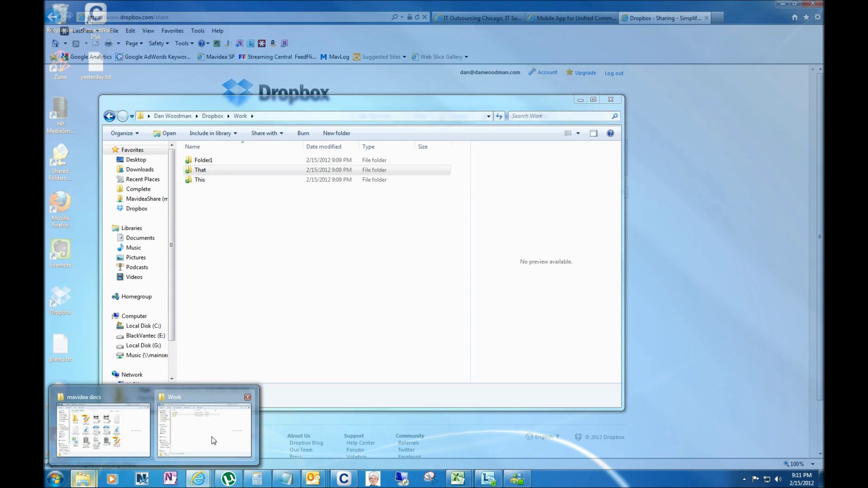
{"action": "left_click", "coordinate": [212, 437]}
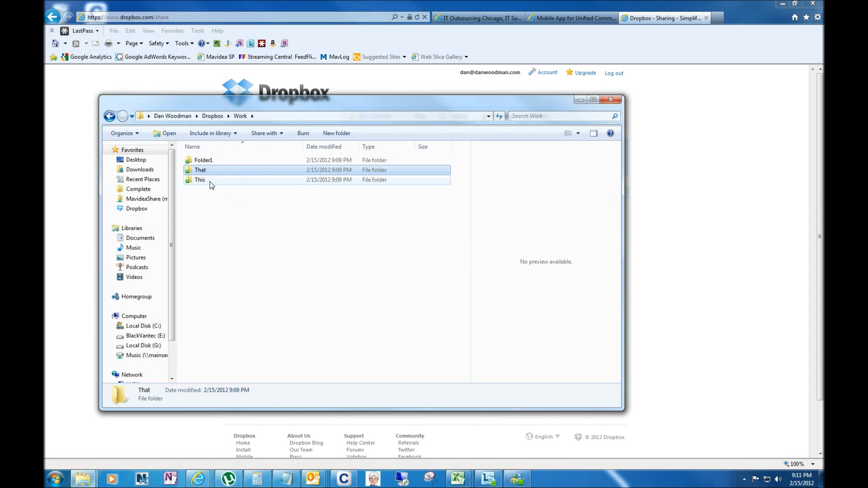
{"action": "left_click", "coordinate": [580, 100]}
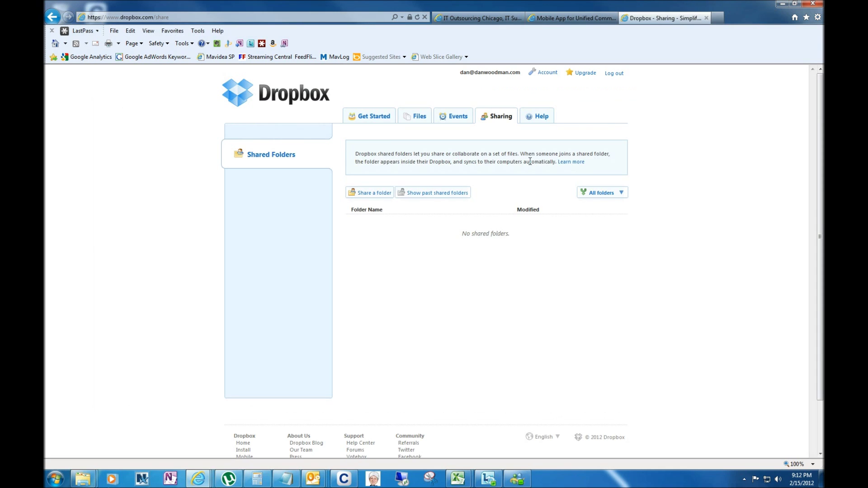
{"action": "left_click", "coordinate": [417, 116]}
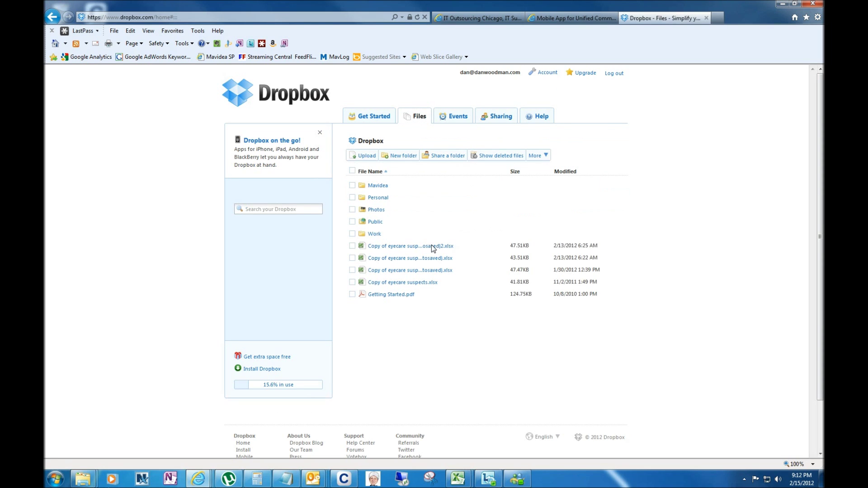
{"action": "left_click", "coordinate": [375, 235]}
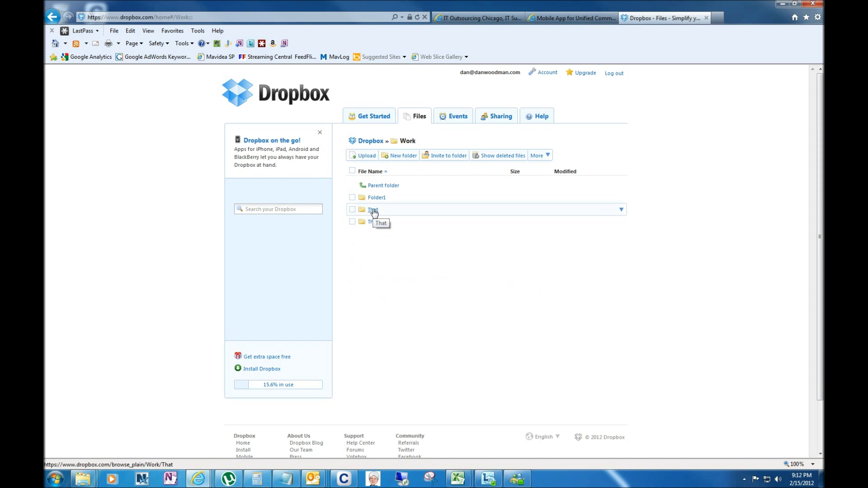
{"action": "left_click", "coordinate": [373, 210]}
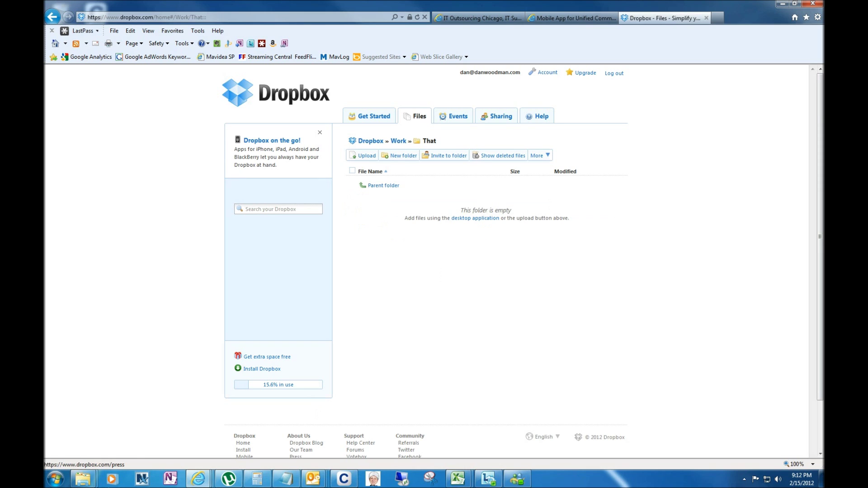
Step: In Explorer's That folder, create a text document named 'This is to show how the uploading works'
{"action": "mouse_move", "coordinate": [86, 482]}
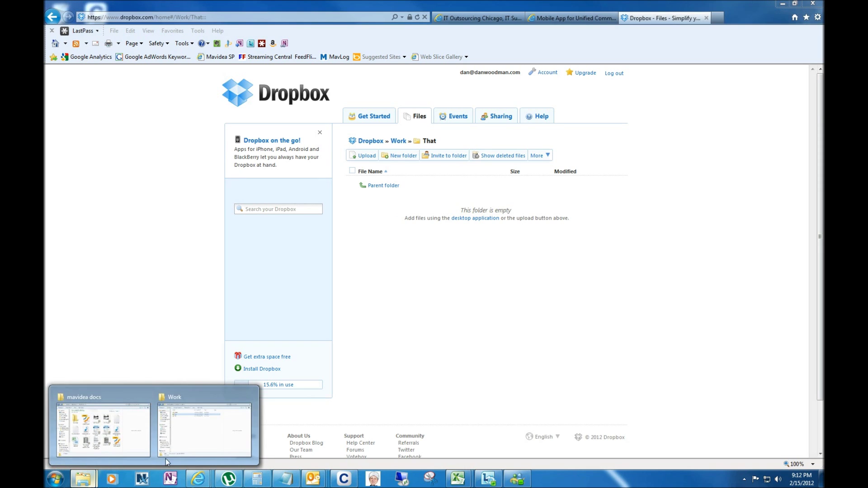
{"action": "left_click", "coordinate": [205, 439]}
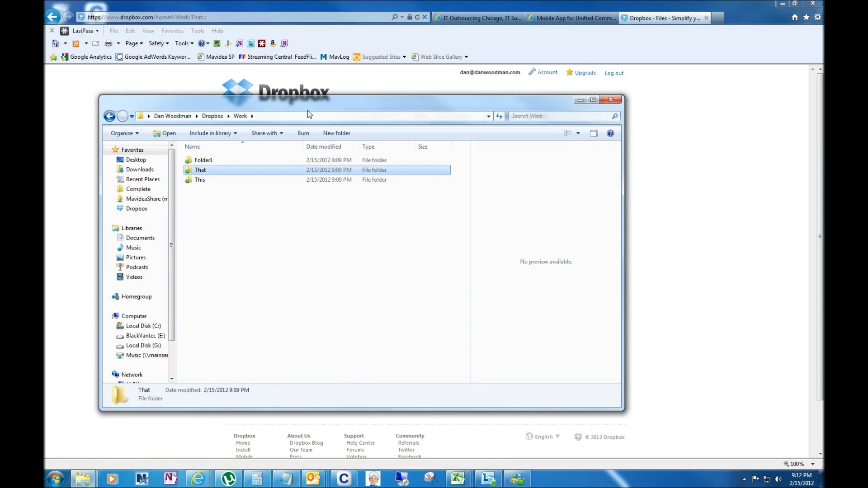
{"action": "left_click_drag", "start_coordinate": [309, 104], "coordinate": [321, 126]}
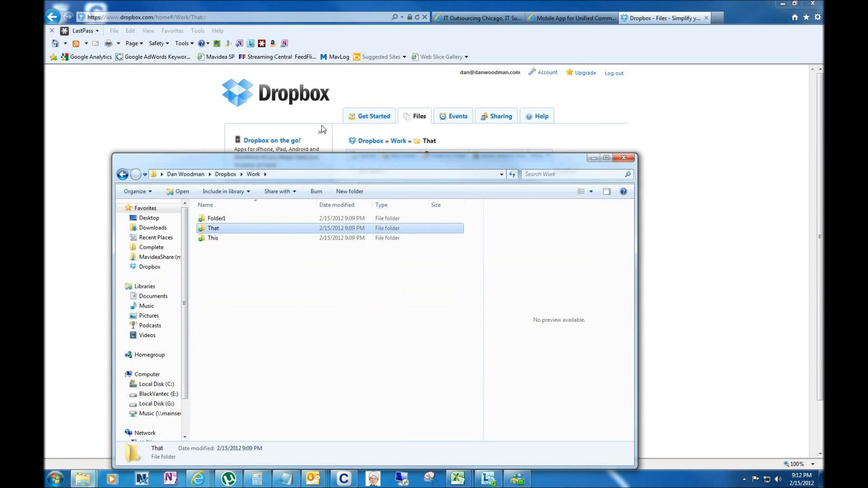
{"action": "double_click", "coordinate": [214, 184]}
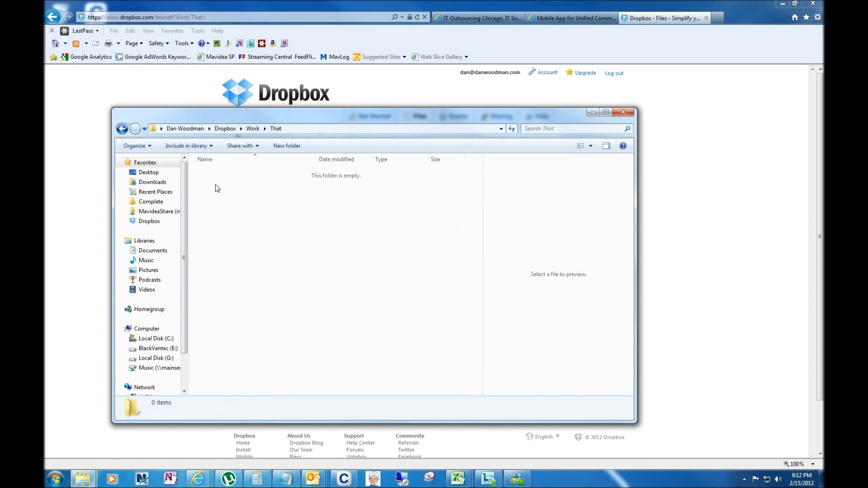
{"action": "right_click", "coordinate": [215, 185]}
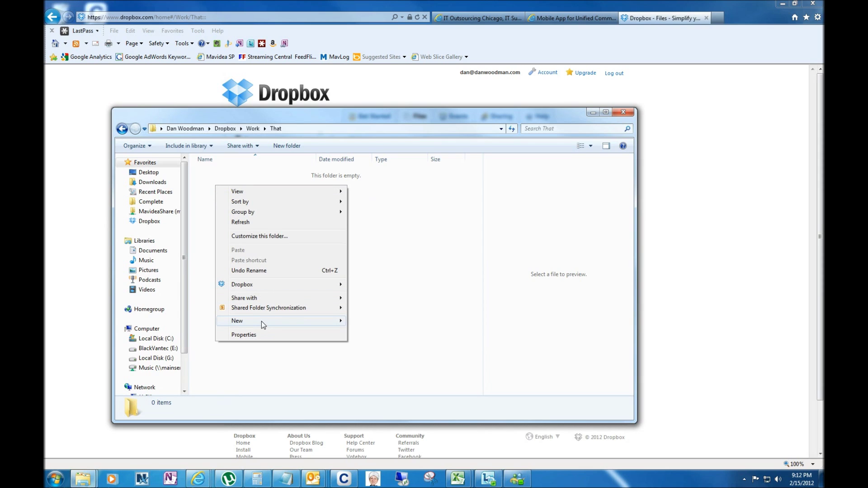
{"action": "mouse_move", "coordinate": [282, 322]}
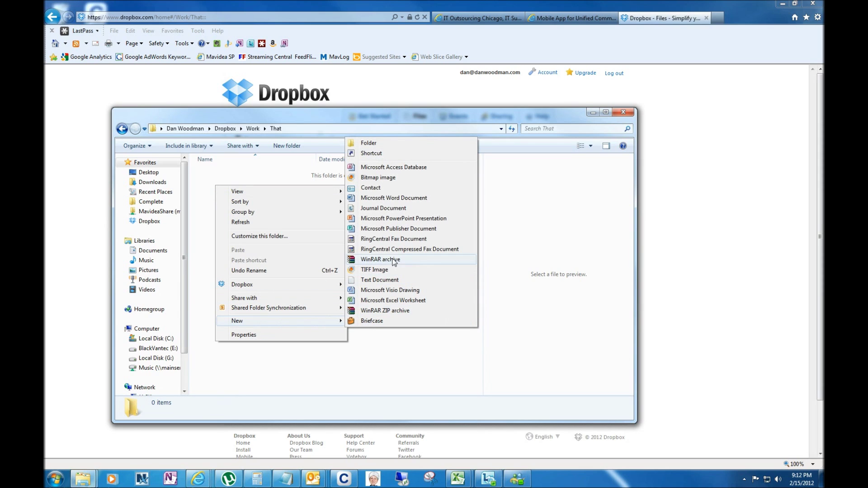
{"action": "left_click", "coordinate": [384, 279]}
{"action": "type", "text": "This is to s"}
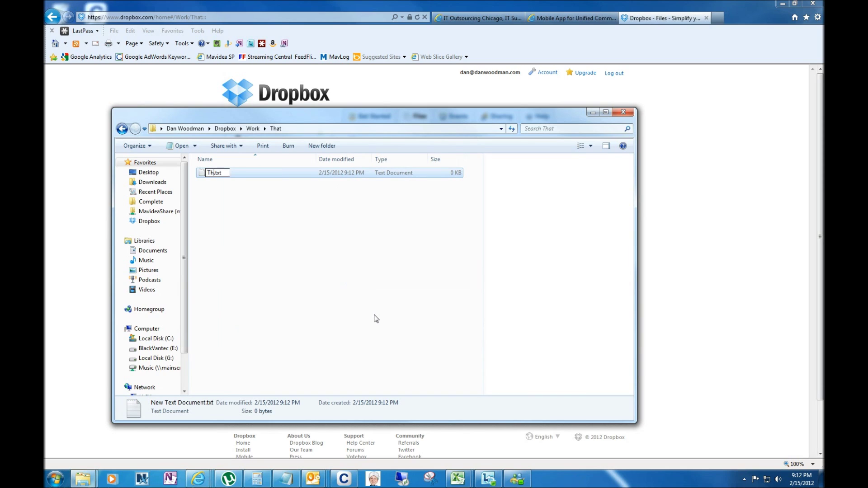
{"action": "type", "text": "how how the uploading works"}
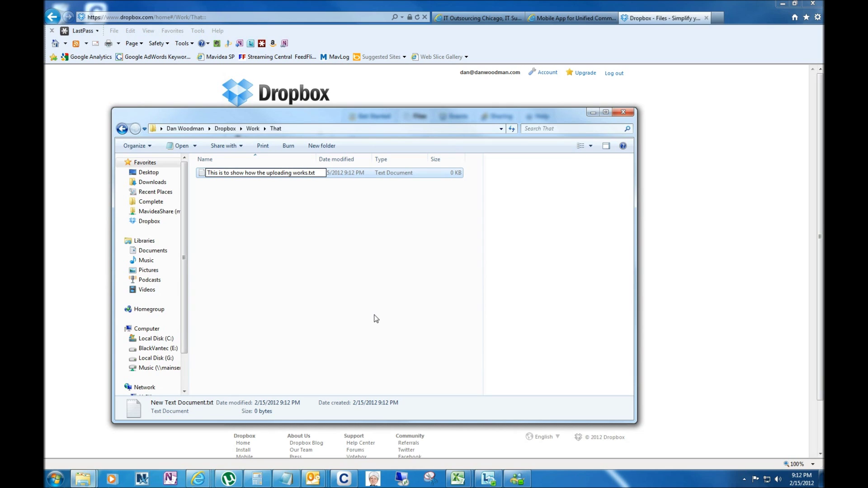
{"action": "key", "text": "Return"}
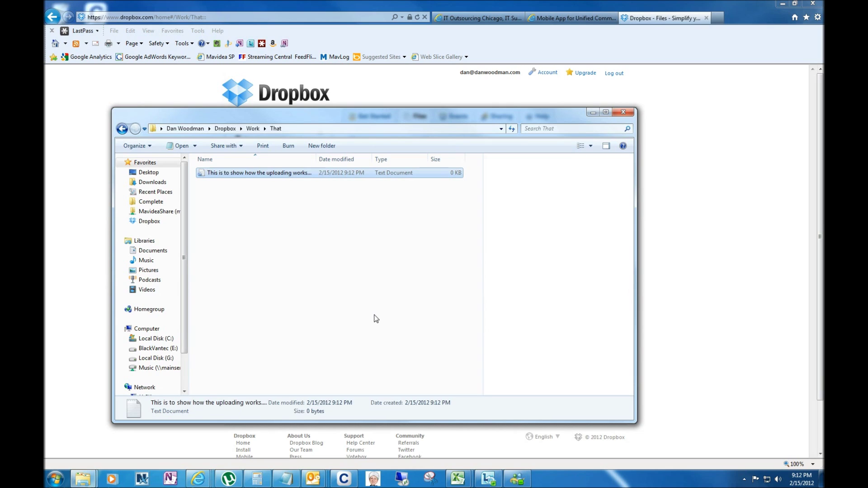
Step: Type 'Test' into the new text file in Notepad, then save and close it
{"action": "double_click", "coordinate": [244, 174]}
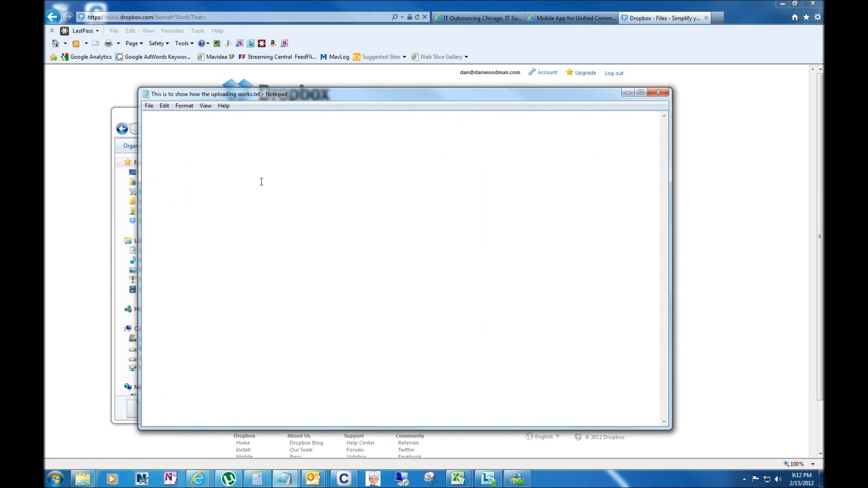
{"action": "type", "text": "Test"}
{"action": "left_click", "coordinate": [658, 92]}
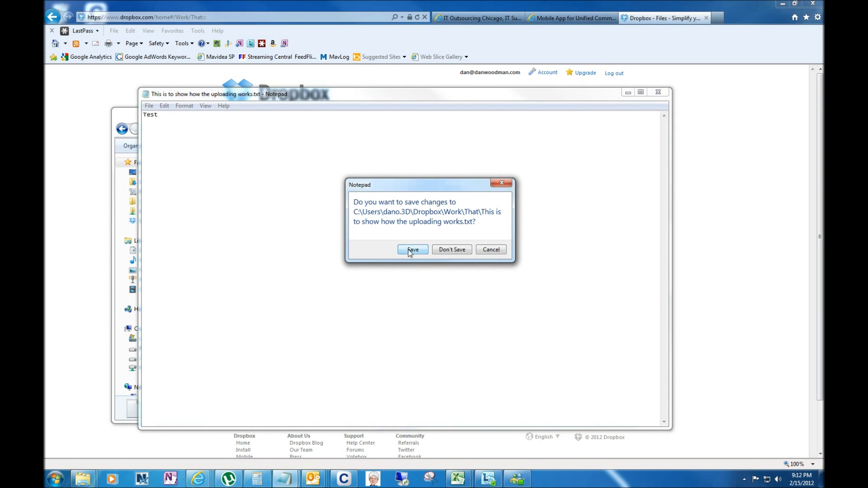
{"action": "left_click", "coordinate": [409, 251]}
{"action": "left_click", "coordinate": [723, 238]}
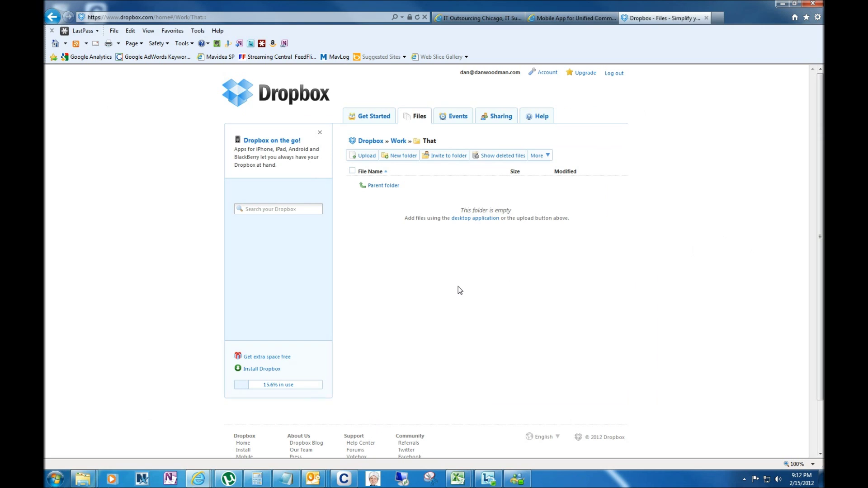
Step: Refresh the Dropbox page to reveal the 4-byte text file in That
{"action": "key", "text": "F5"}
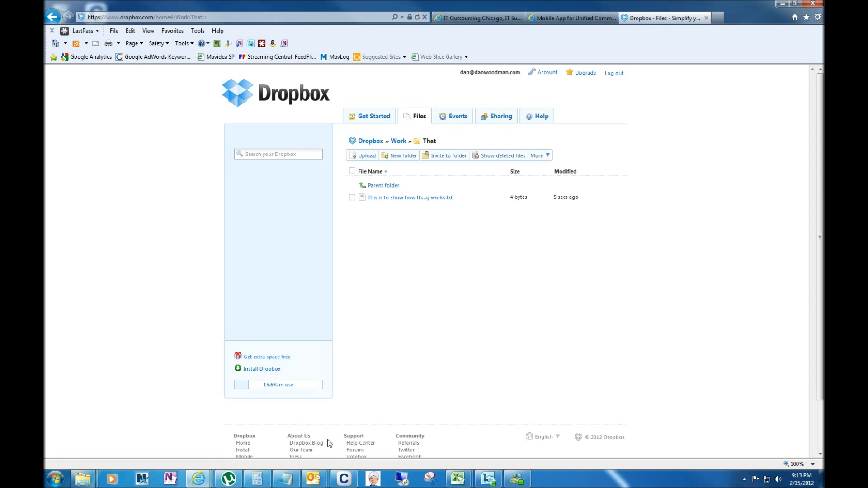
Step: In Explorer, browse from the Dropbox folder through Work and Folder1 back into That
{"action": "mouse_move", "coordinate": [90, 482]}
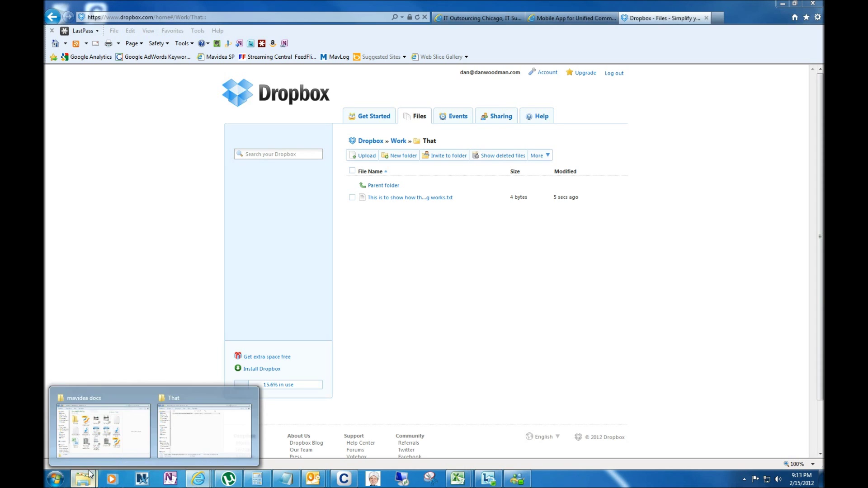
{"action": "left_click", "coordinate": [195, 428]}
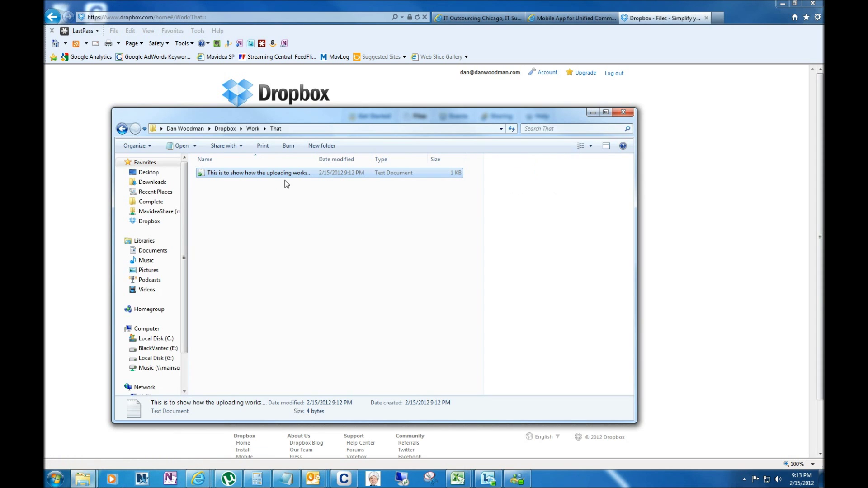
{"action": "left_click", "coordinate": [228, 129]}
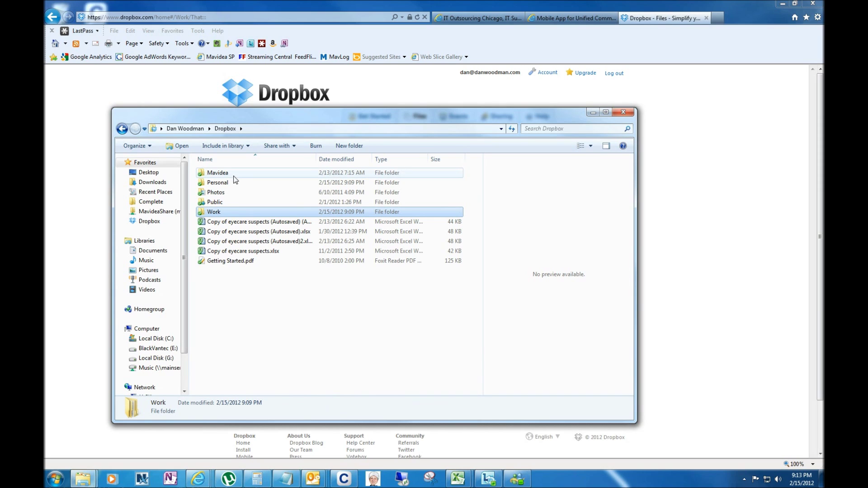
{"action": "double_click", "coordinate": [220, 212]}
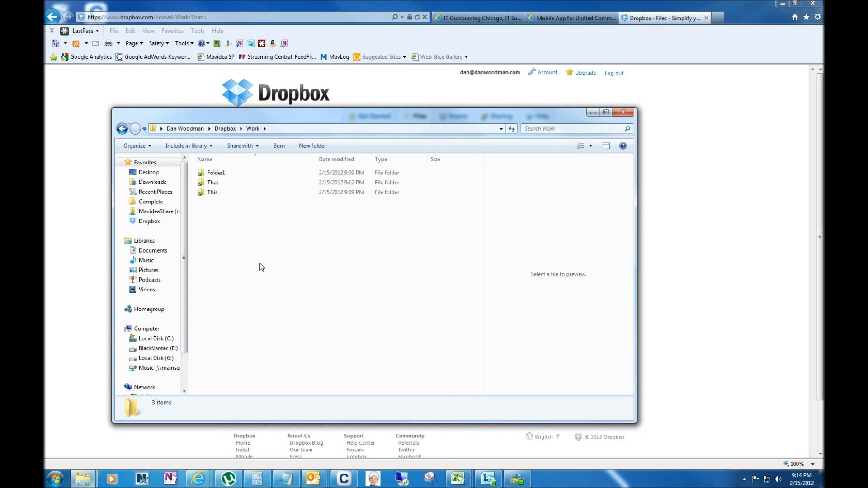
{"action": "double_click", "coordinate": [211, 172]}
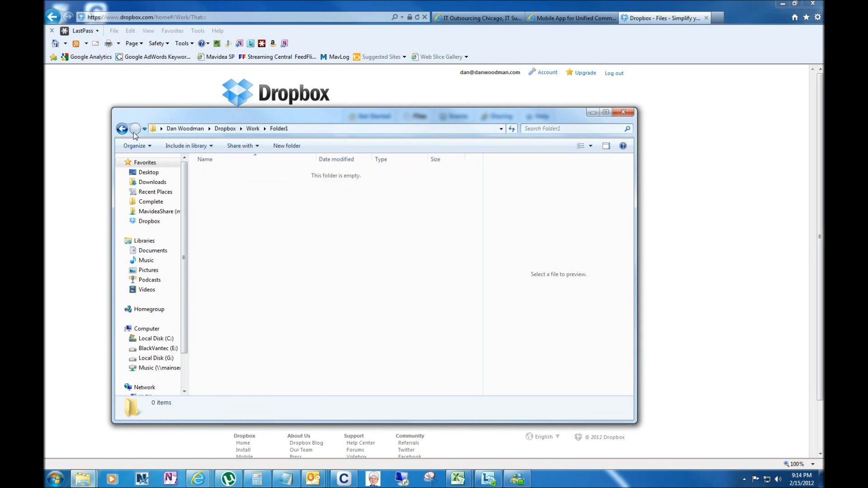
{"action": "left_click", "coordinate": [122, 129]}
{"action": "double_click", "coordinate": [216, 182]}
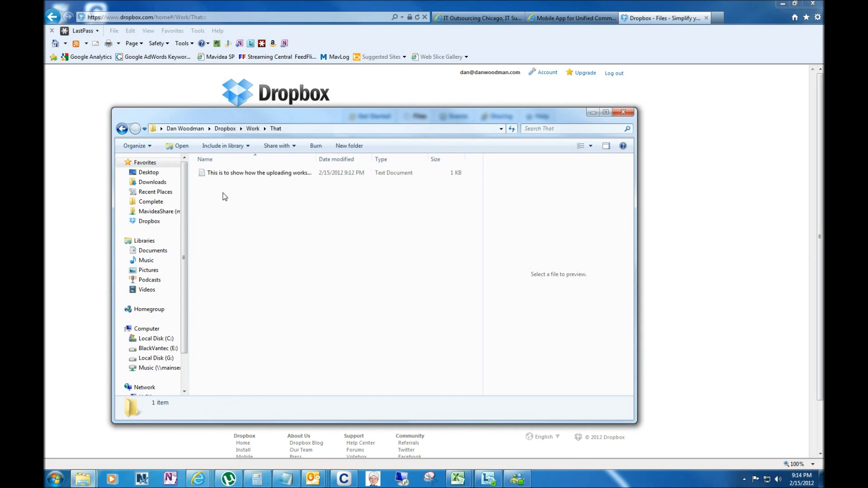
Step: Drop ' works' to rename the file 'This is to show how the uploading.txt', then return to Work
{"action": "left_click", "coordinate": [222, 175]}
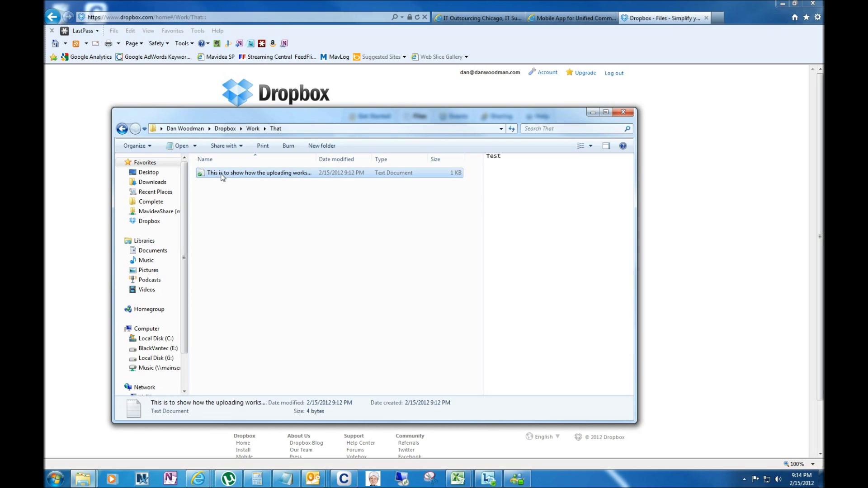
{"action": "left_click", "coordinate": [227, 173]}
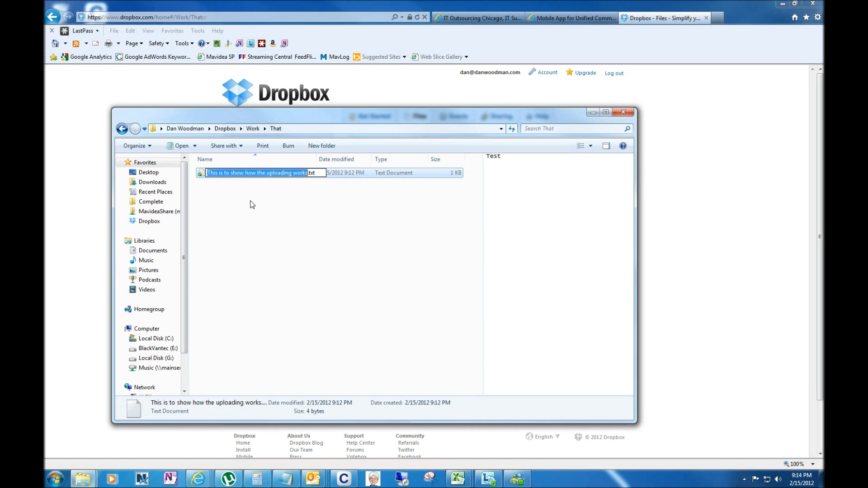
{"action": "key", "text": "Right"}
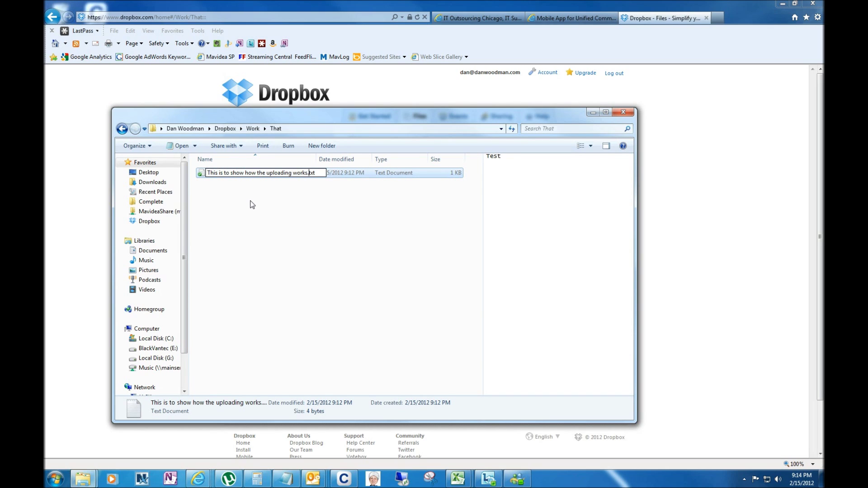
{"action": "key", "text": "BackSpace"}
{"action": "key", "text": "BackSpace"}
{"action": "key", "text": "BackSpace"}
{"action": "key", "text": "BackSpace"}
{"action": "key", "text": "BackSpace"}
{"action": "key", "text": "BackSpace"}
{"action": "key", "text": "Return"}
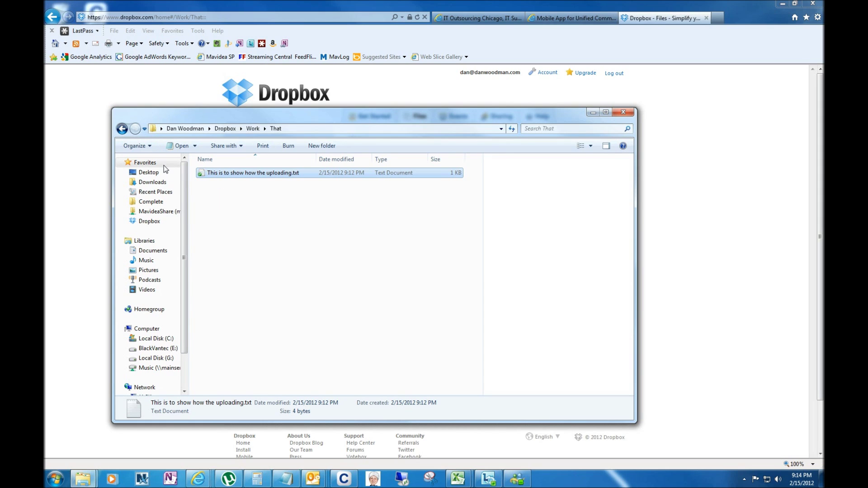
{"action": "key", "text": "BackSpace"}
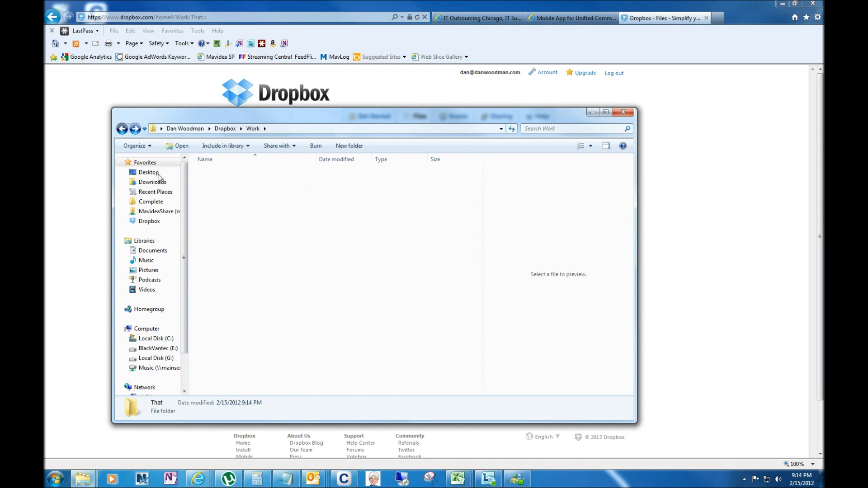